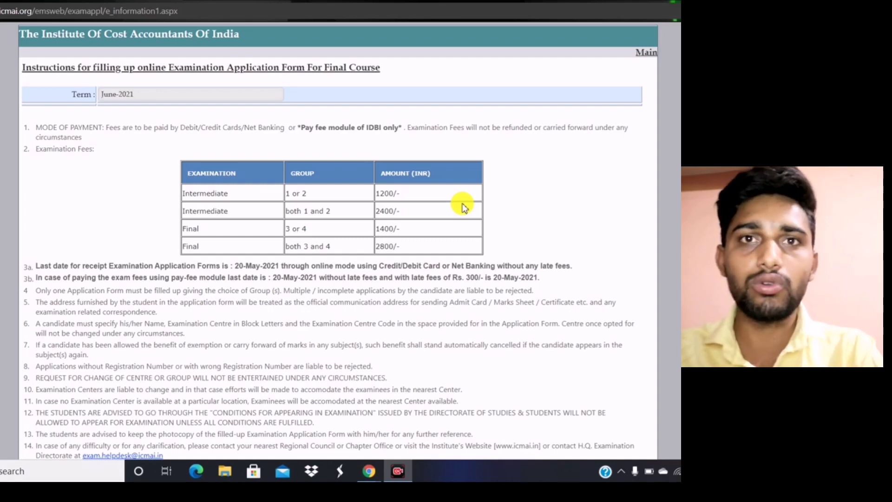
- Read through the June-2021 instructions, briefly highlighting the application deadline in condition 3a
scroll(464, 207, down, 2)
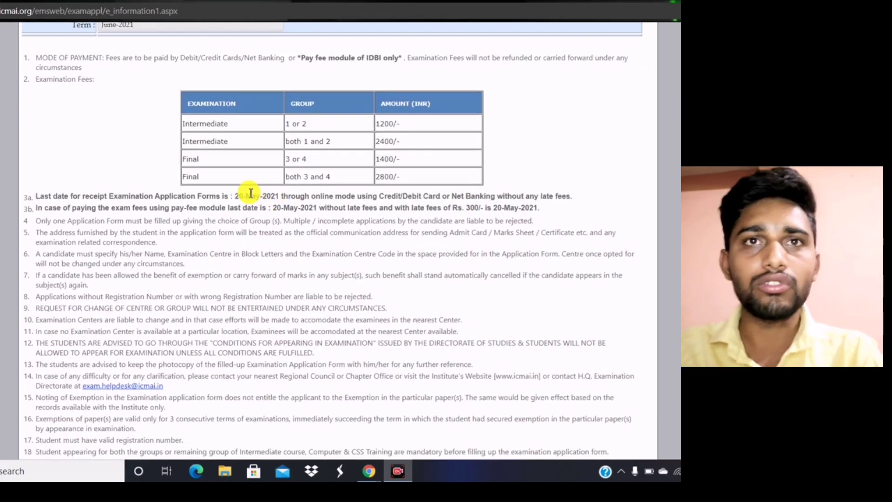
drag(247, 196, 404, 197)
click(403, 198)
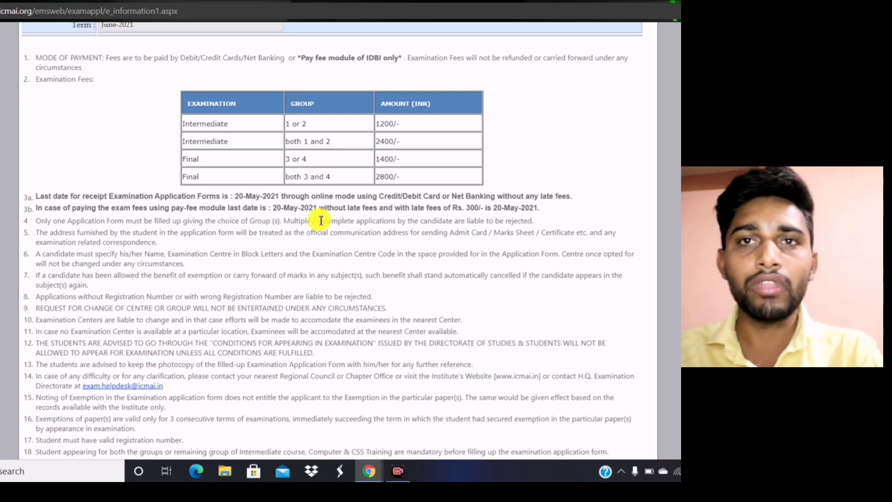
scroll(321, 221, down, 2)
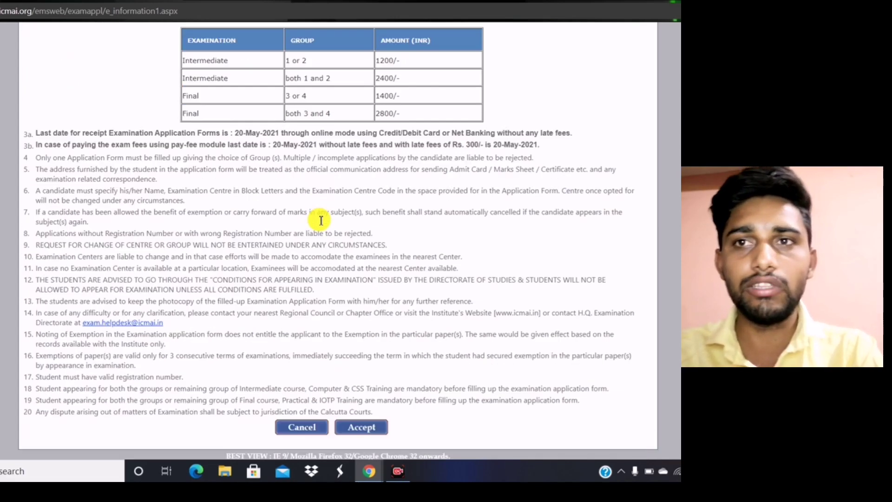
- Accept the instructions, enter and verify the registration number, and open the Student's Details form
click(348, 432)
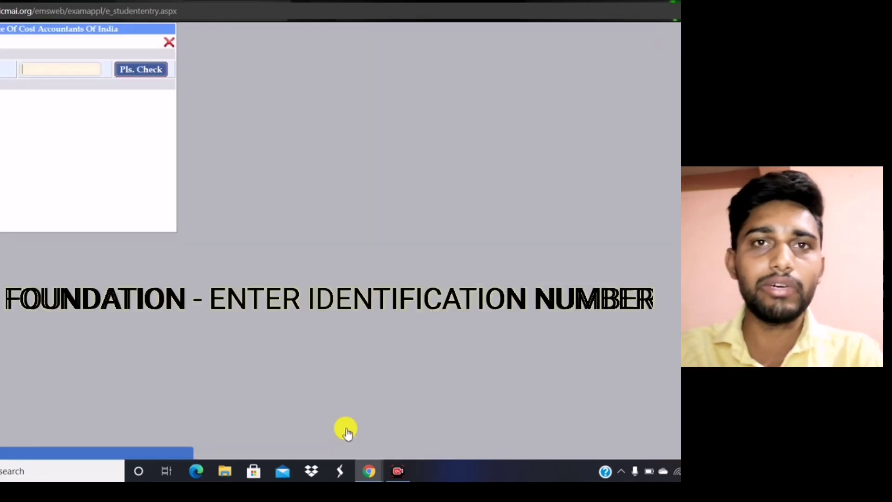
click(49, 71)
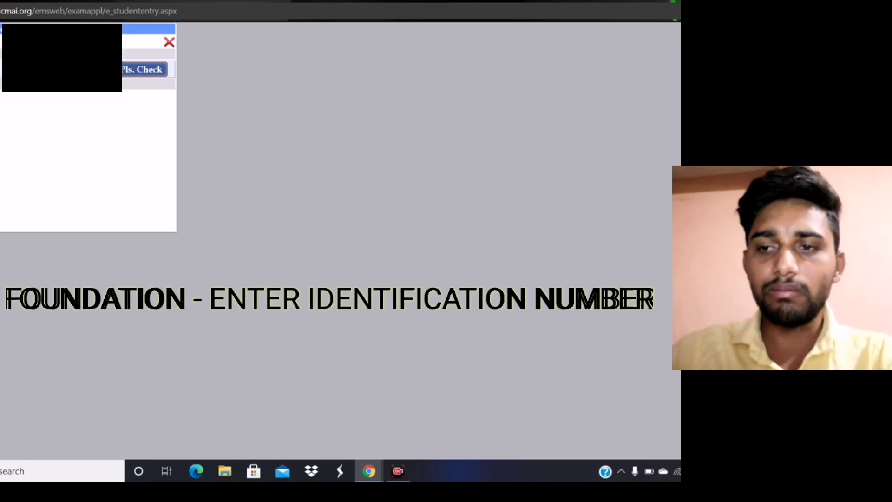
click(125, 70)
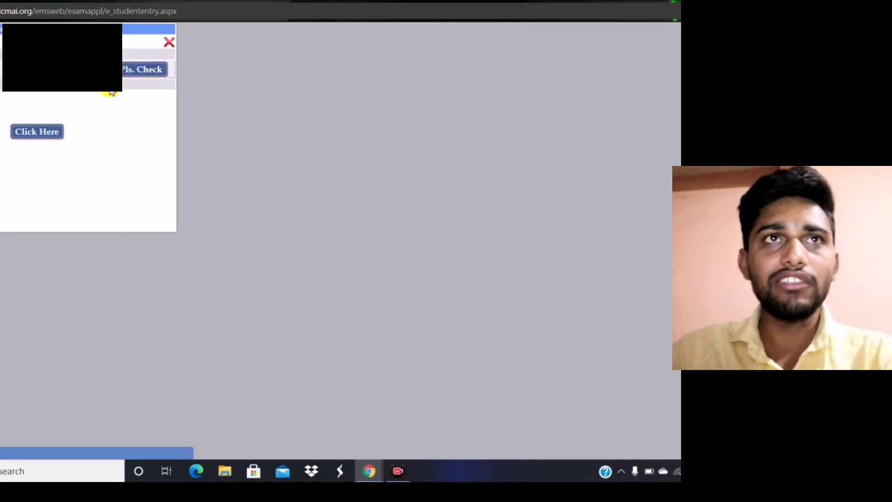
click(48, 135)
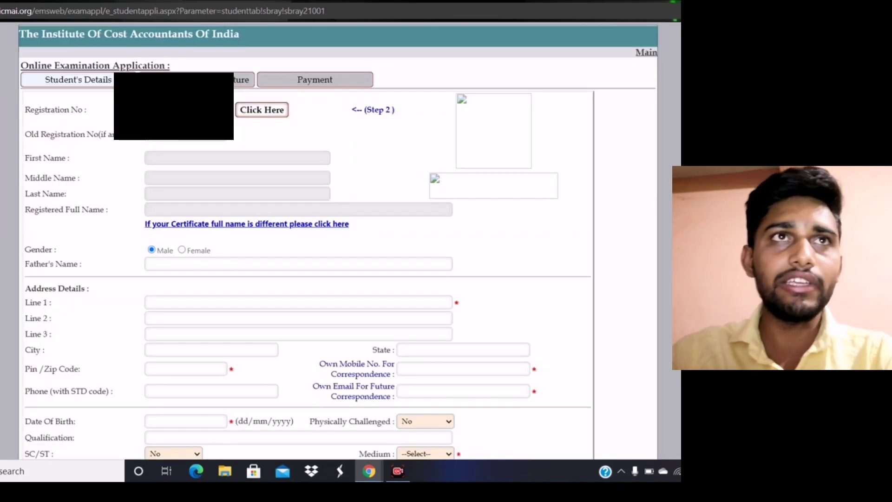
- Load the student's registered details and keep SC/ST set to No
click(260, 112)
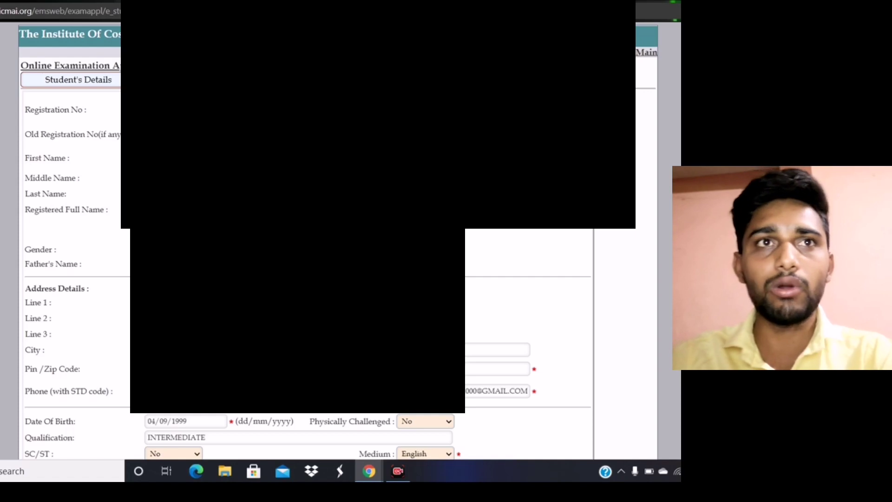
scroll(339, 242, down, 1)
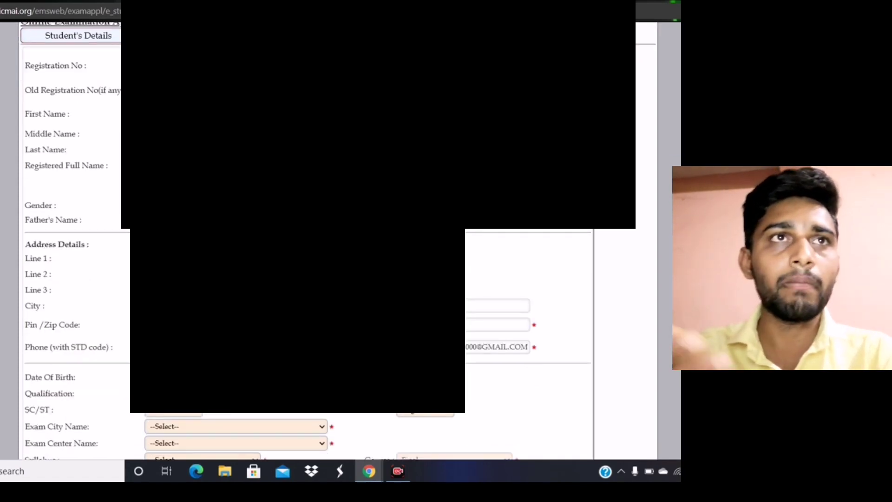
scroll(339, 242, down, 1)
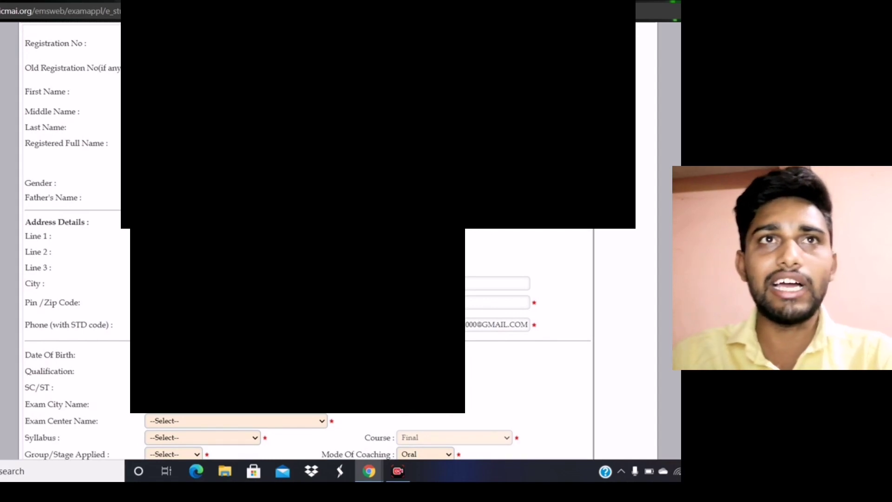
scroll(339, 241, down, 2)
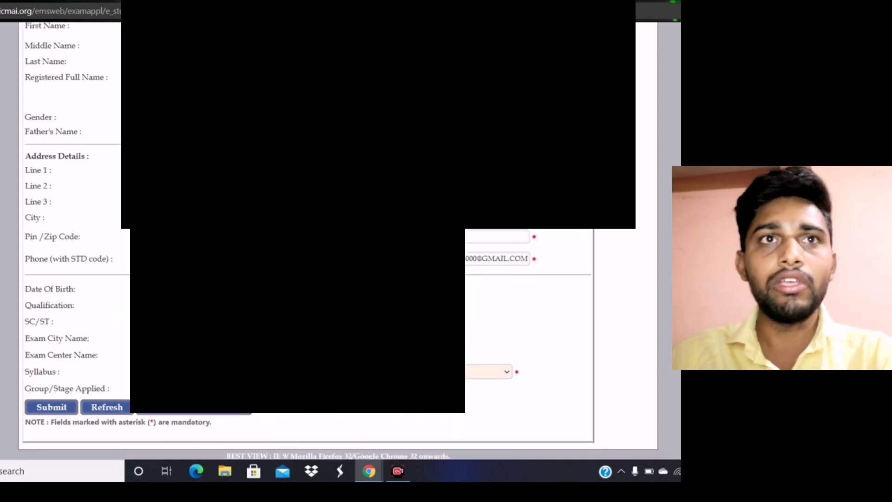
scroll(339, 241, up, 3)
scroll(339, 242, down, 3)
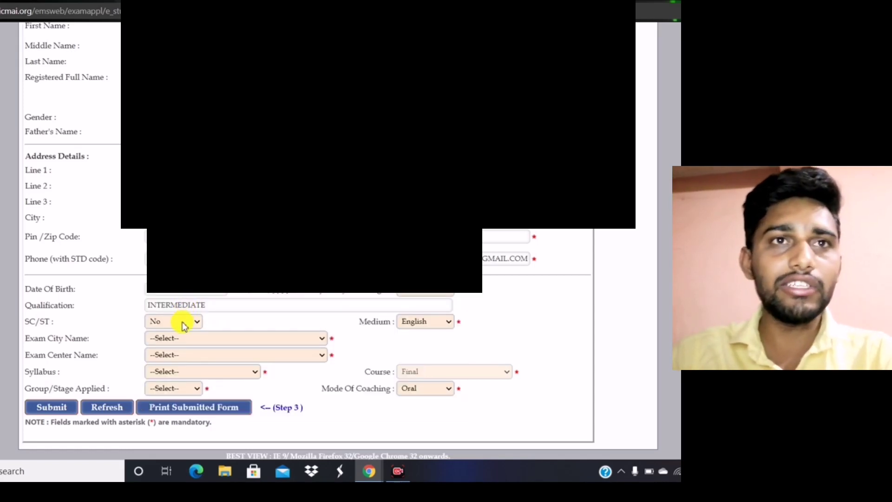
click(184, 327)
click(185, 326)
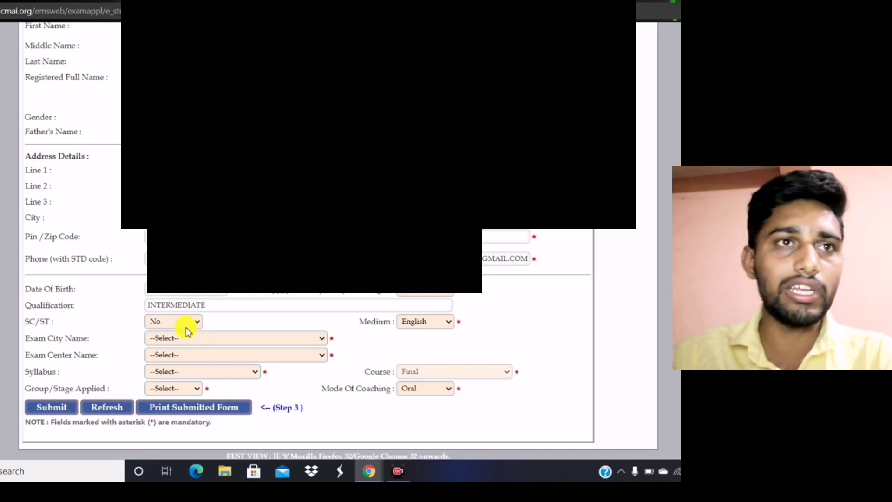
- Look through the Exam City and Exam Center lists without choosing anything
click(210, 338)
click(210, 338)
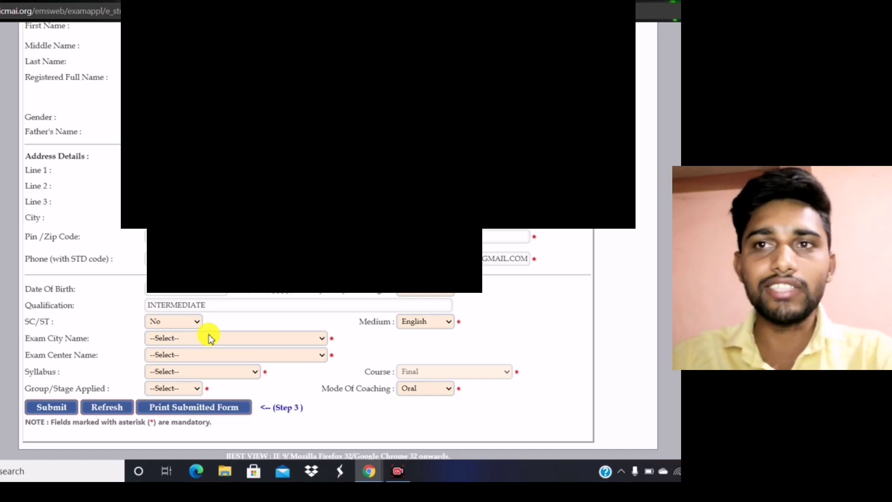
click(209, 336)
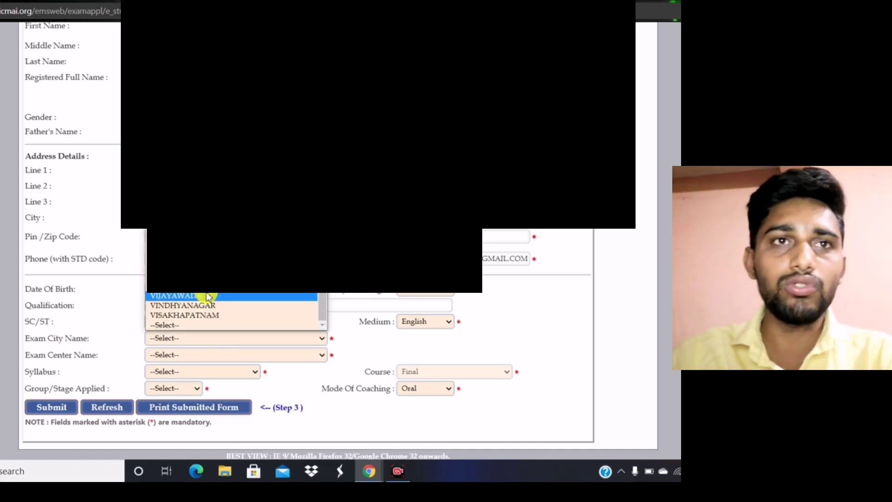
click(185, 326)
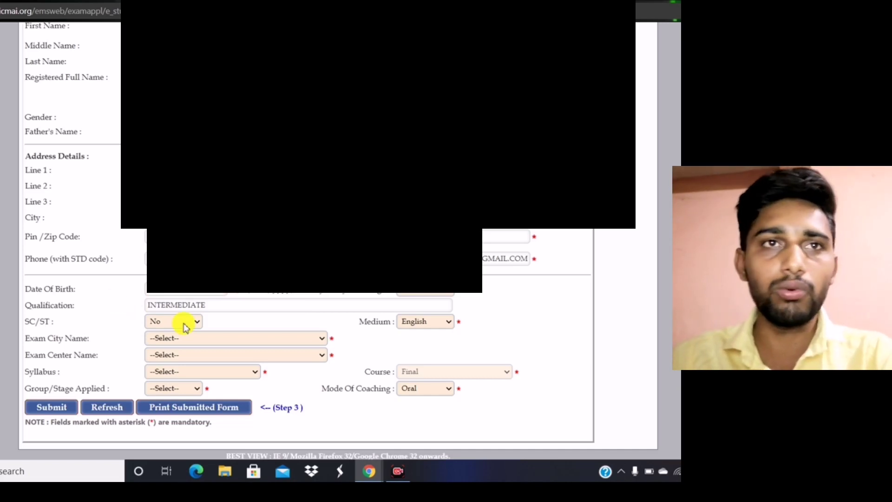
click(180, 361)
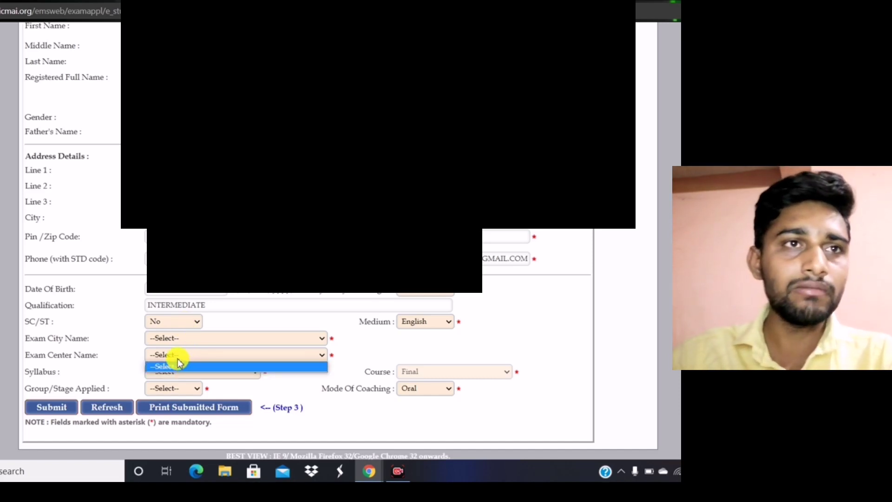
click(179, 364)
click(164, 356)
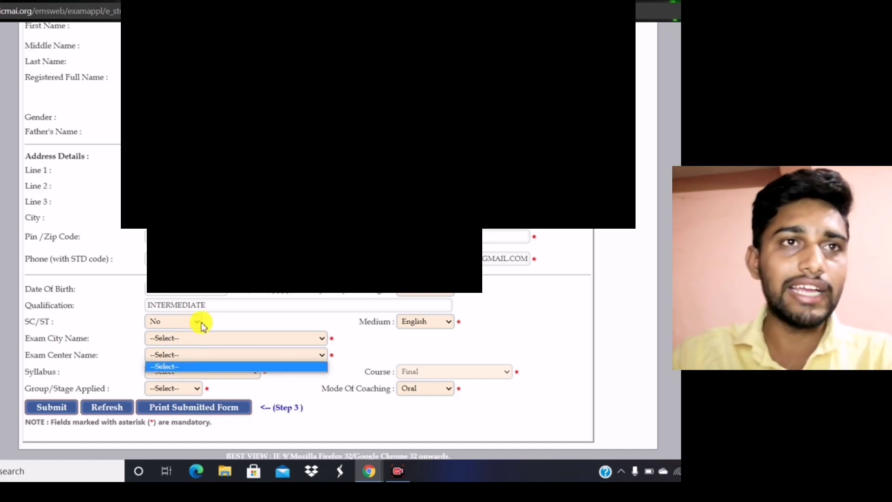
click(199, 338)
- Choose the required option from the Syllabus dropdown
scroll(232, 311, up, 20)
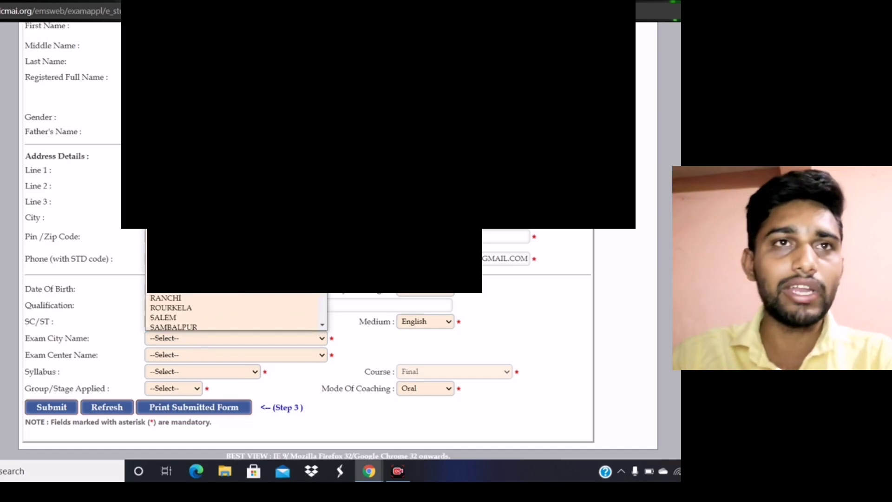
scroll(233, 311, up, 4)
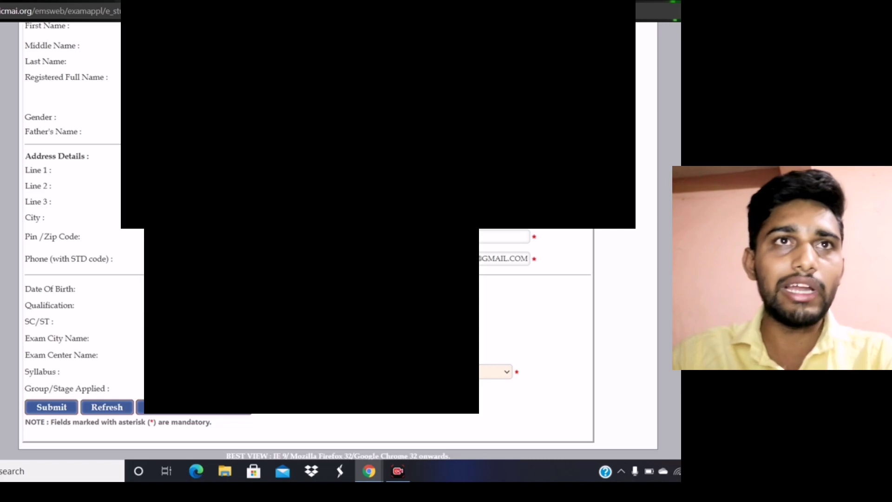
scroll(325, 232, up, 3)
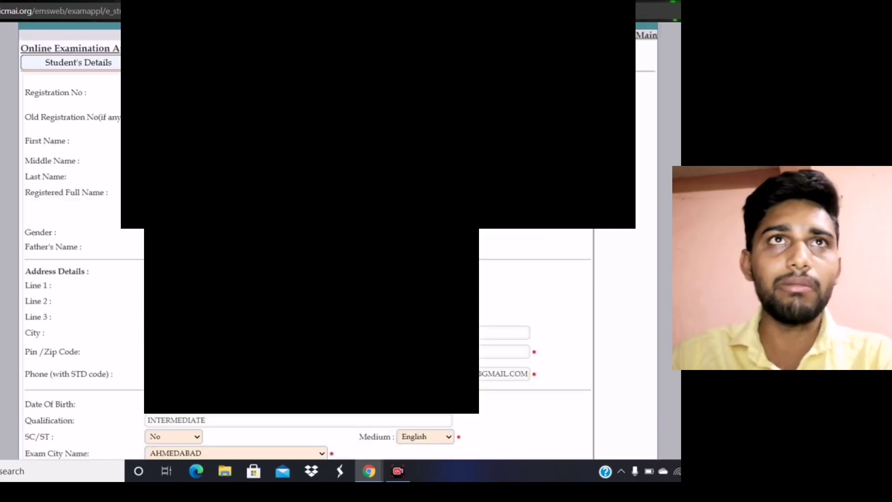
scroll(325, 232, down, 3)
click(148, 355)
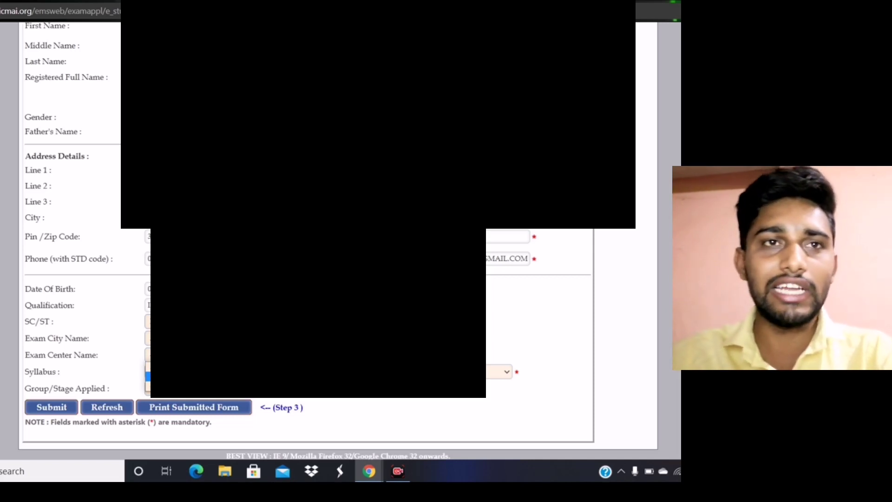
key(Return)
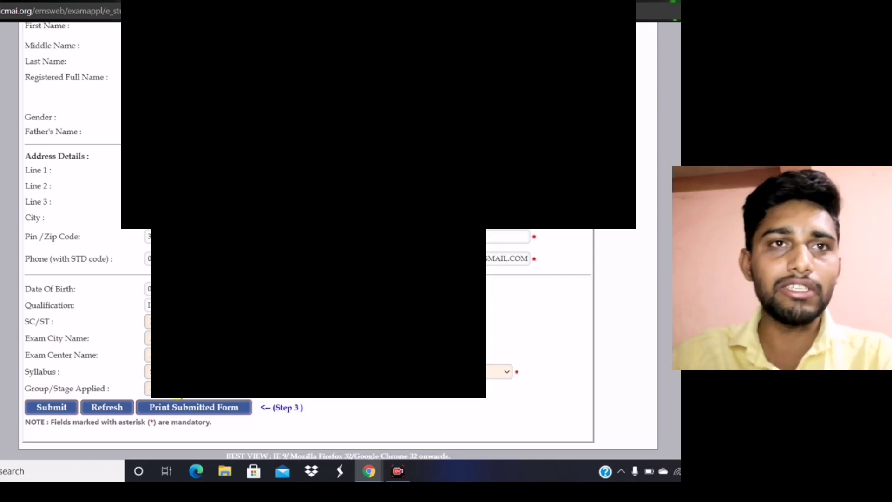
- Set Group/Stage Applied to Gr III-Gr IV and confirm the selection
click(192, 393)
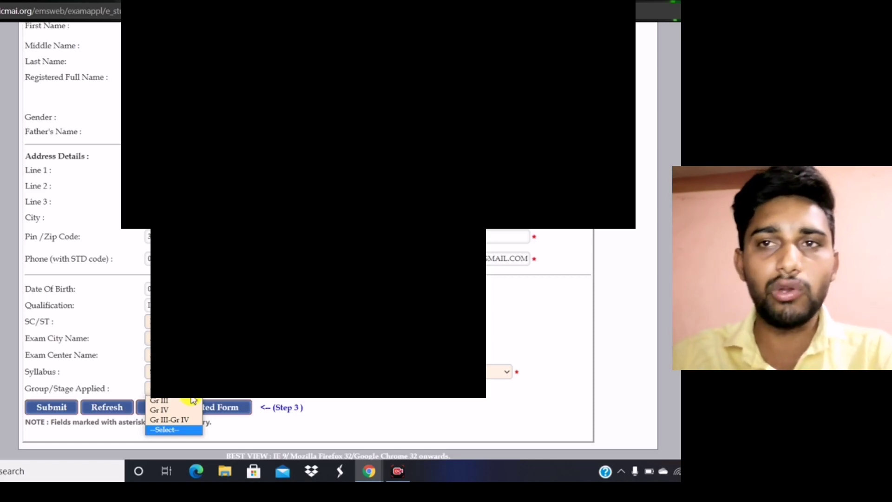
click(180, 420)
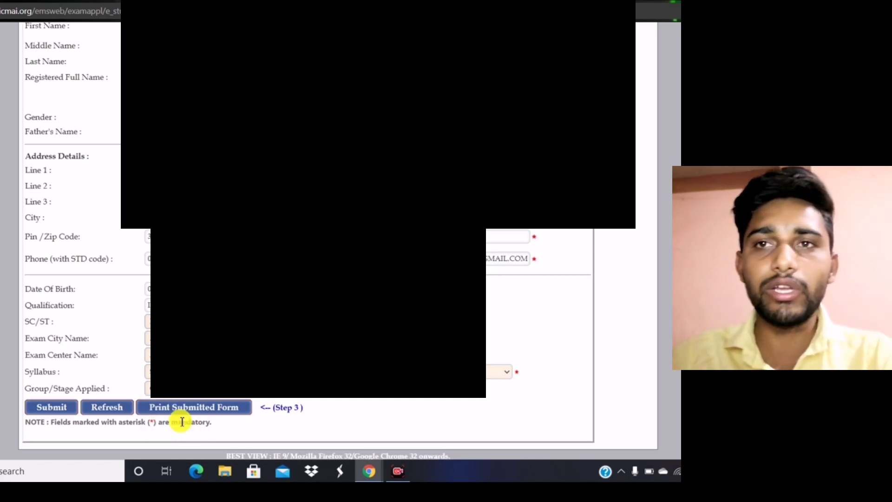
click(182, 399)
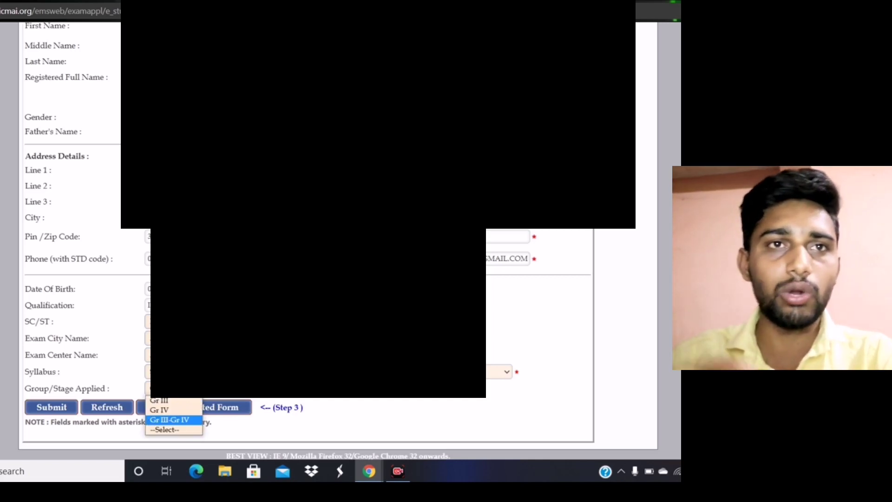
key(Return)
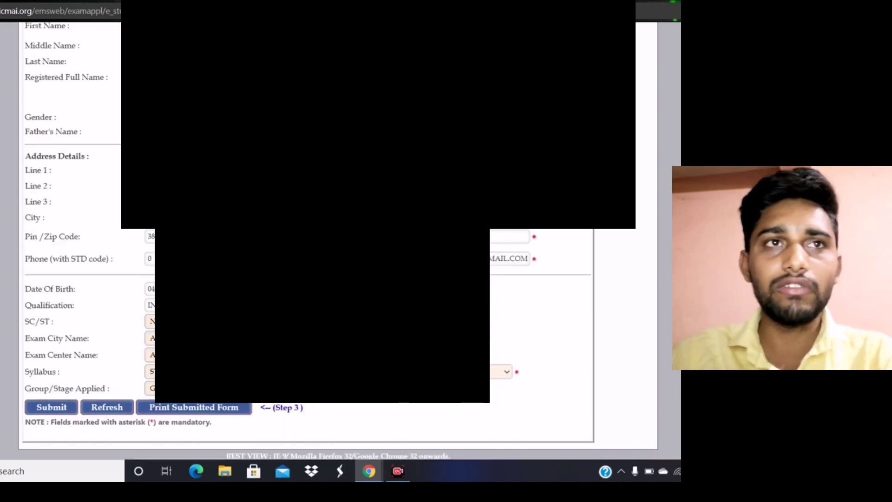
- Submit the application with exam city AHMEDABAD, centre AHMEDABAD-->101 and group Gr III-Gr IV
scroll(306, 241, up, 3)
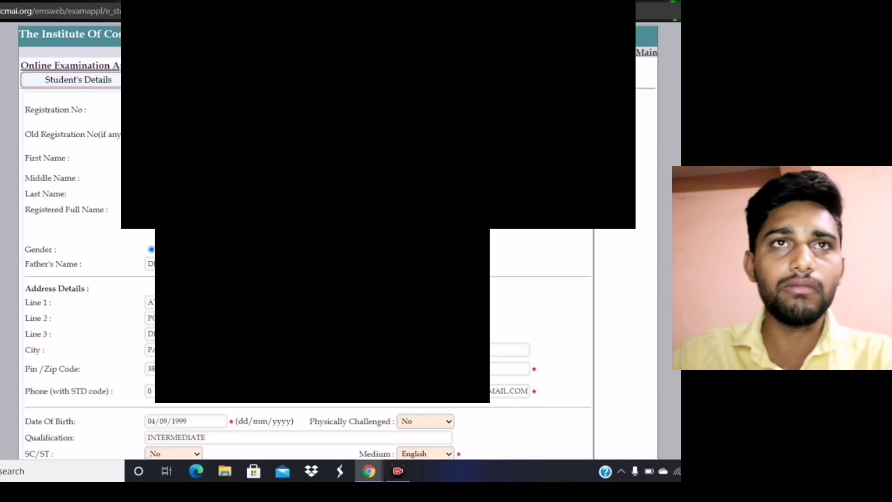
scroll(306, 241, down, 3)
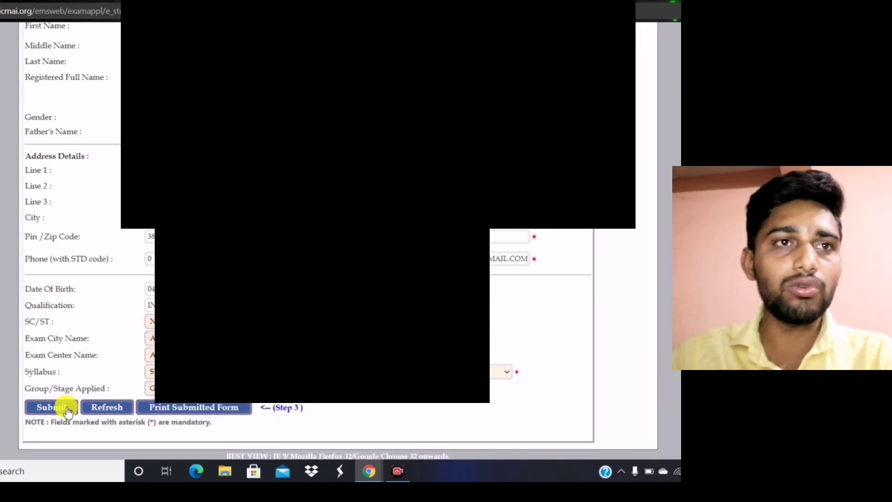
click(51, 408)
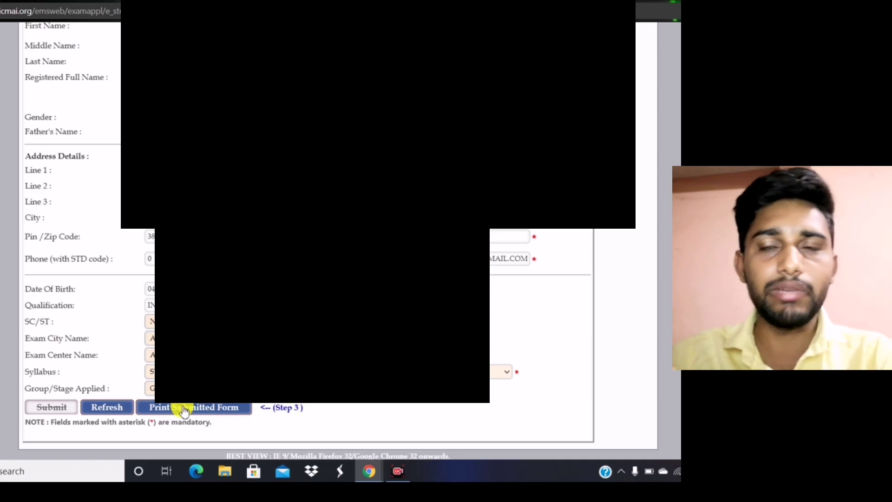
scroll(184, 410, up, 3)
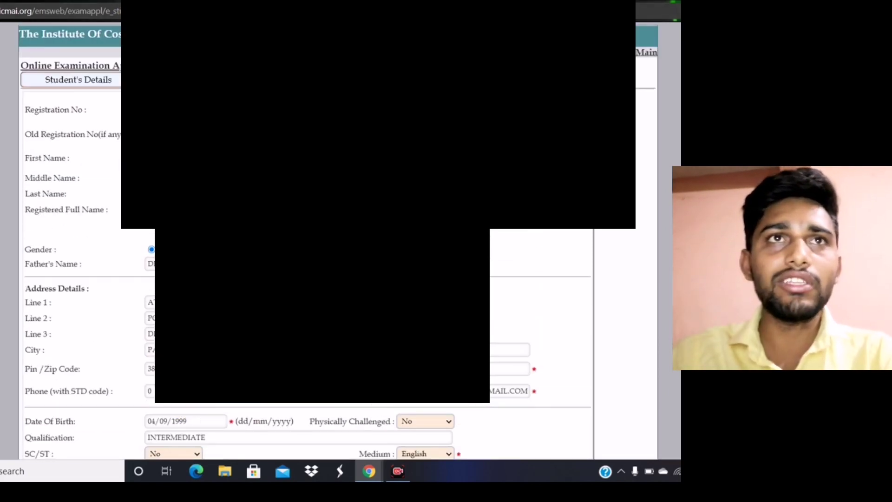
scroll(325, 326, down, 3)
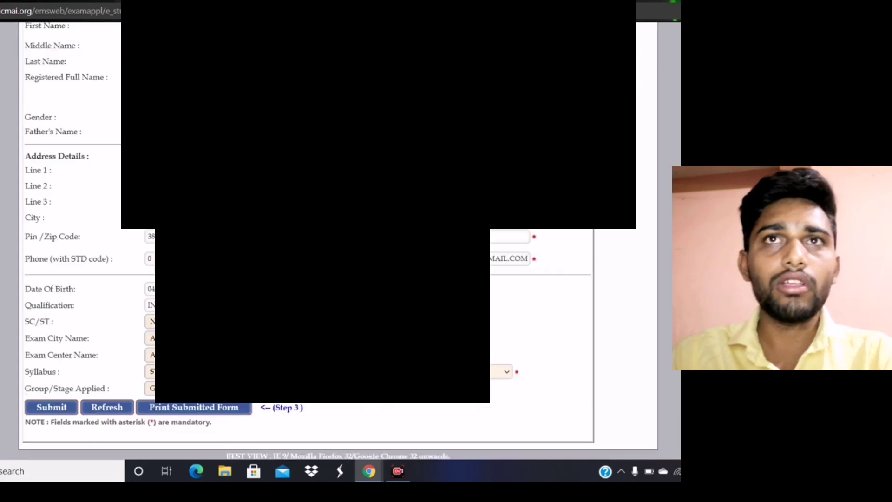
scroll(325, 325, up, 3)
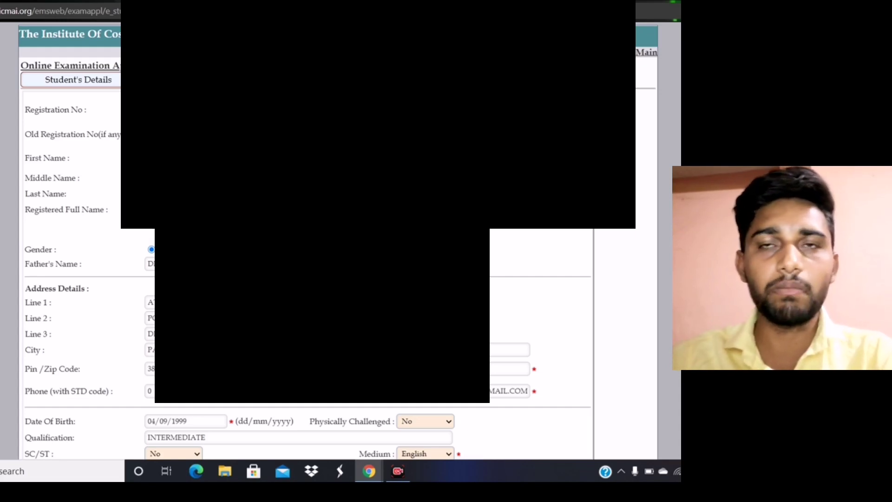
scroll(307, 242, down, 3)
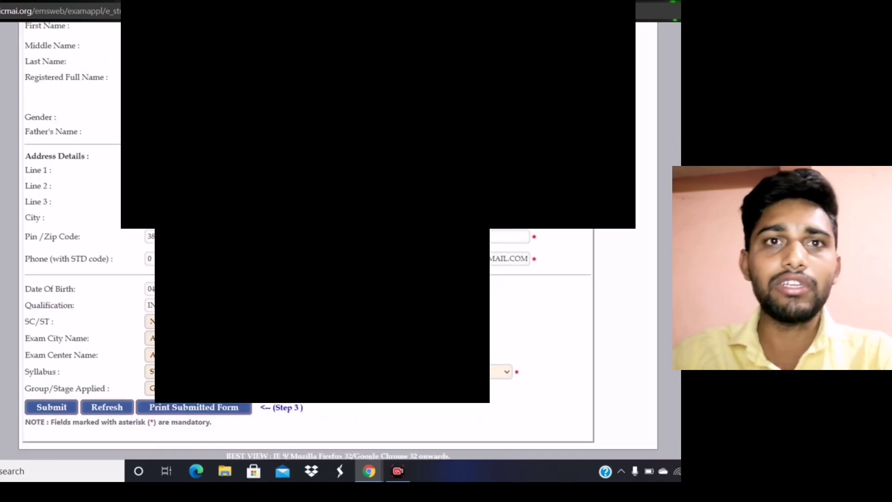
scroll(306, 242, up, 3)
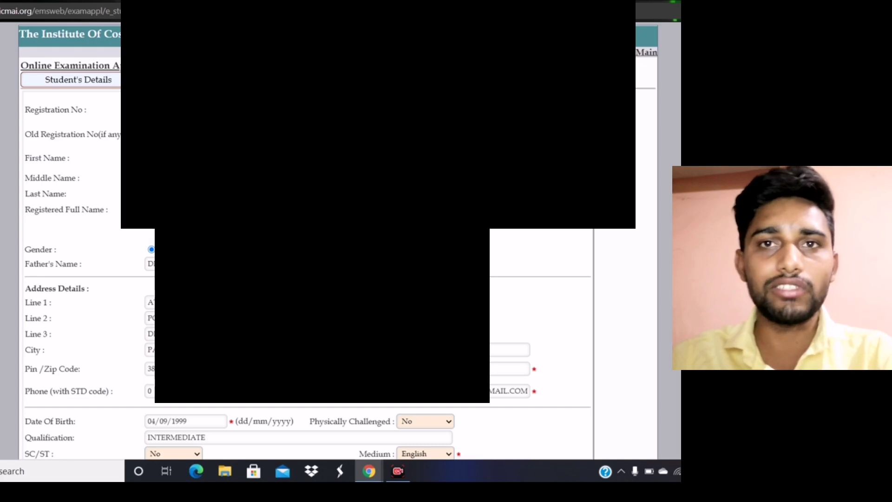
scroll(338, 240, down, 5)
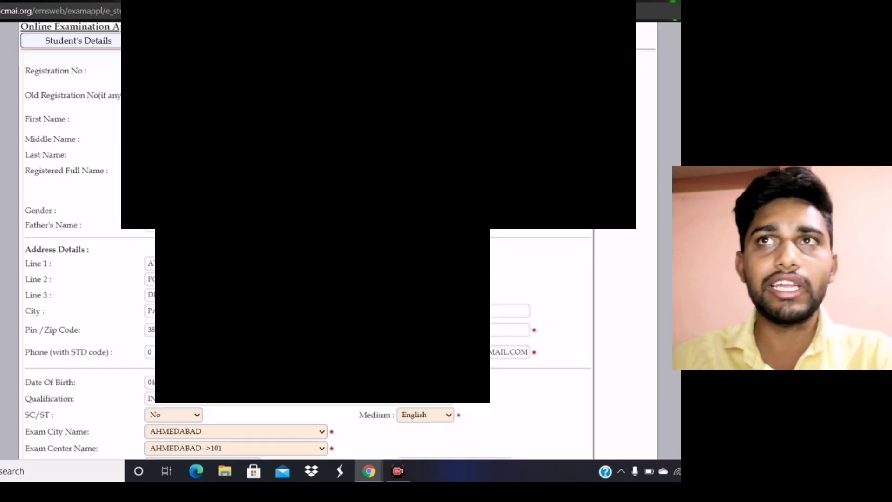
scroll(338, 240, up, 5)
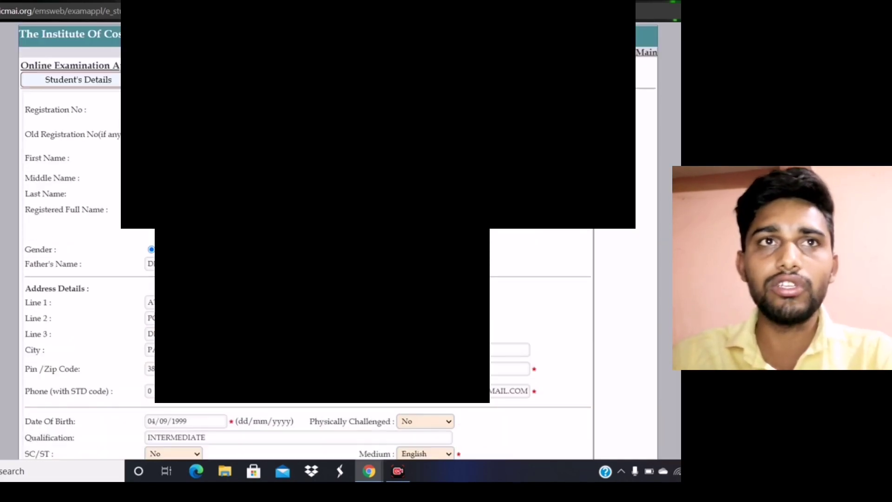
scroll(338, 241, down, 3)
scroll(338, 240, up, 5)
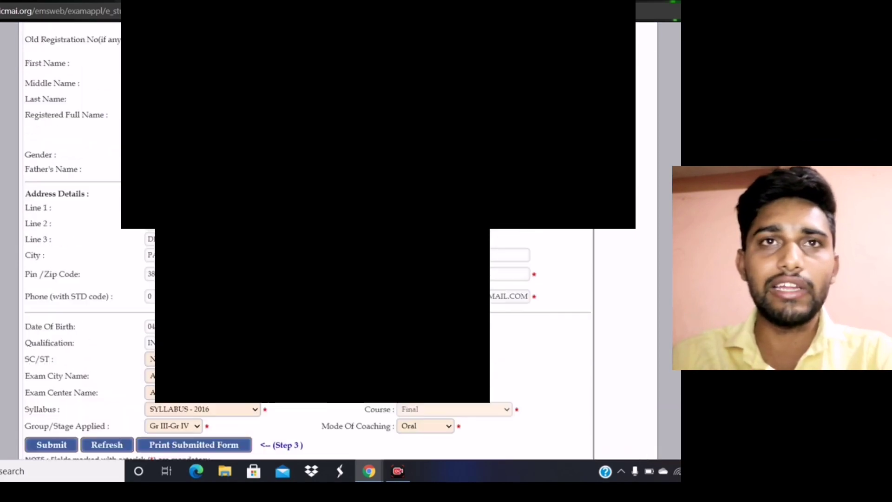
scroll(338, 240, down, 4)
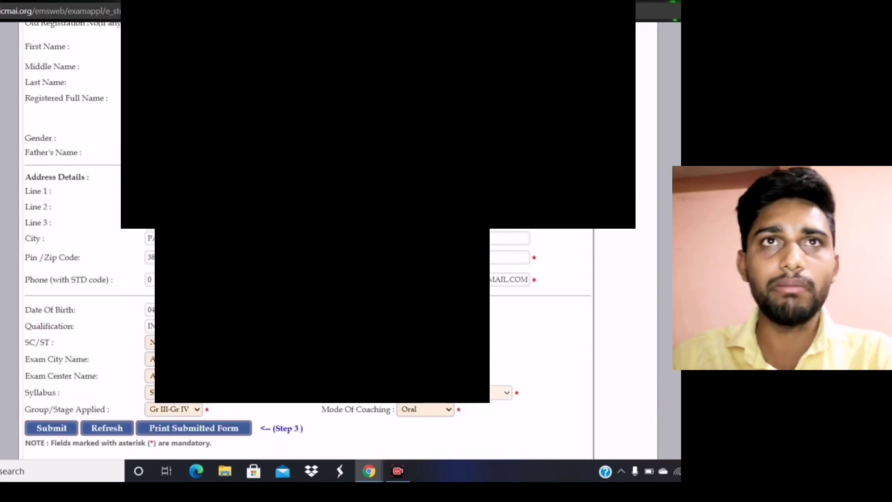